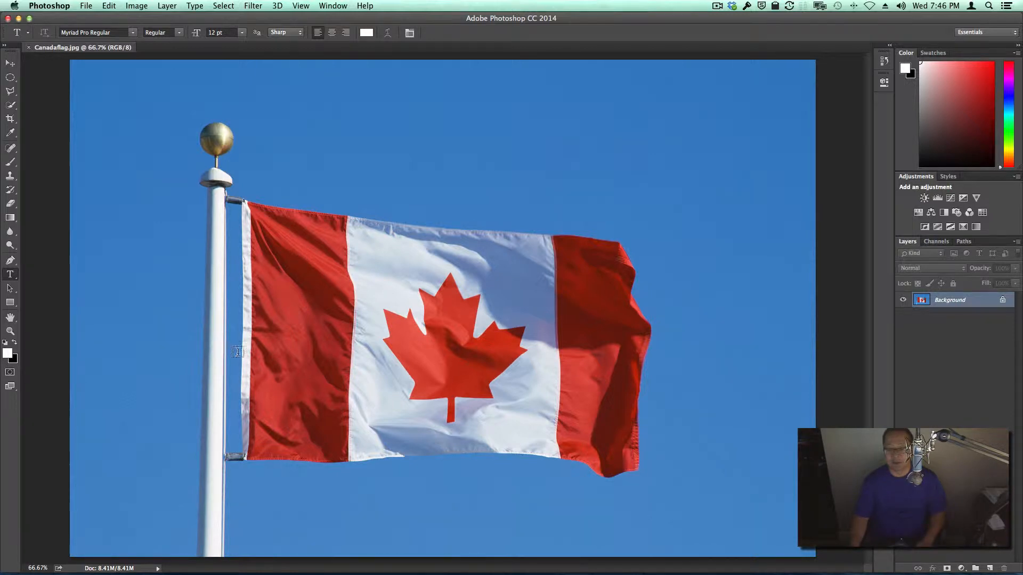
Step: Set the text font to Impact Regular by searching the font list for "im"
{"action": "left_click", "coordinate": [133, 33]}
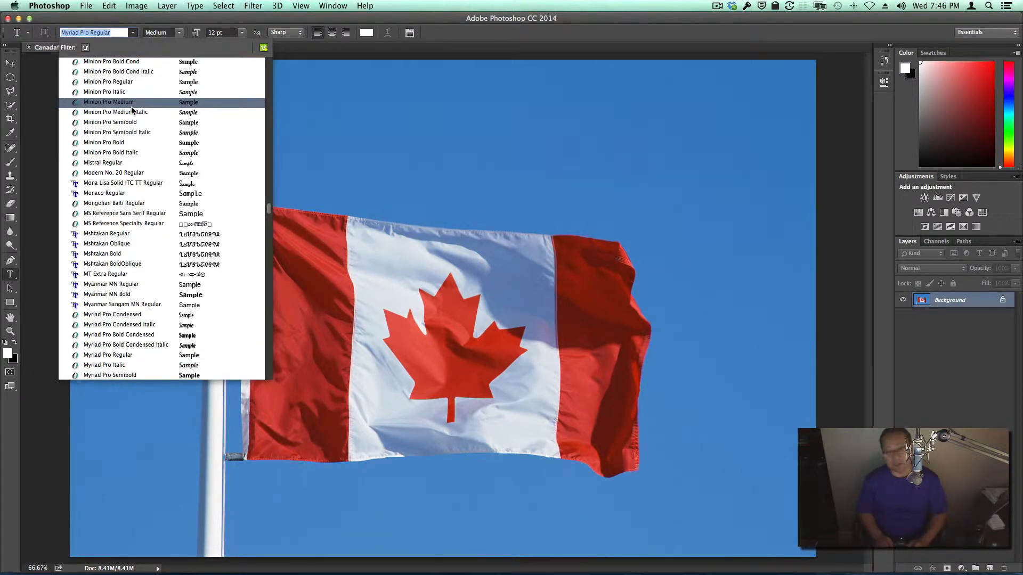
{"action": "key", "text": "BackSpace"}
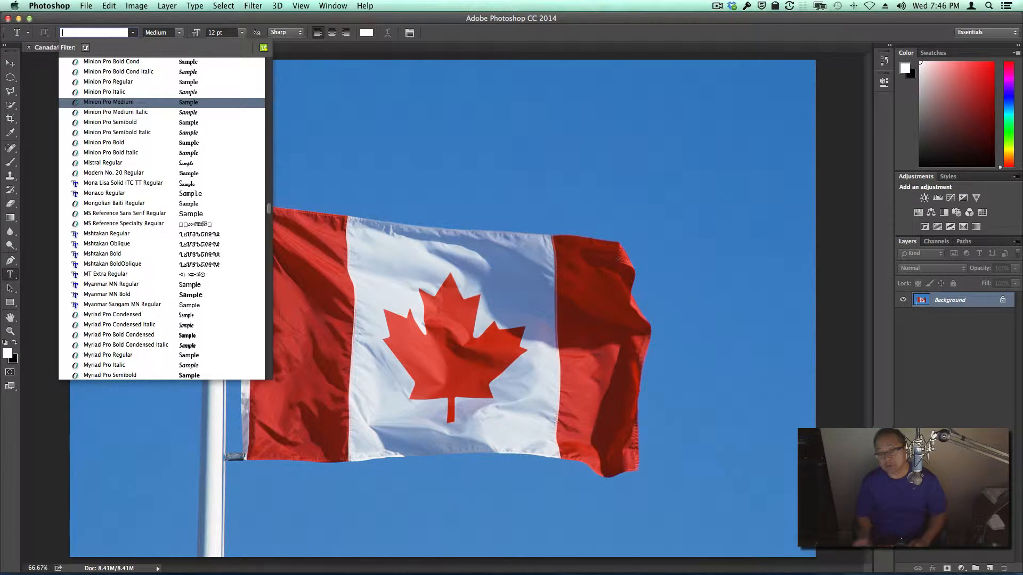
{"action": "scroll", "coordinate": [109, 122], "scroll_direction": "down", "scroll_amount": 15}
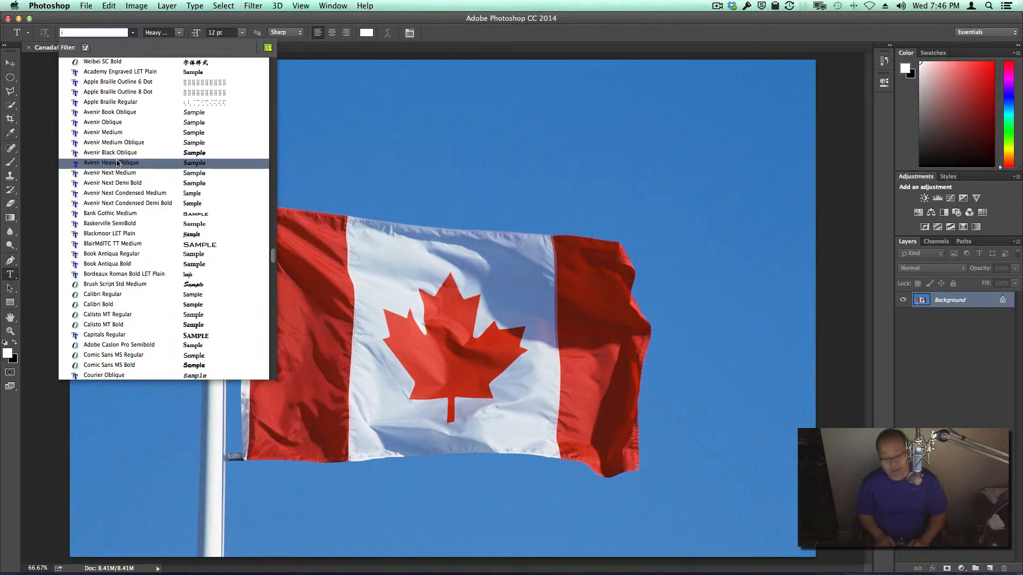
{"action": "type", "text": "i"}
{"action": "key", "text": "BackSpace"}
{"action": "key", "text": "BackSpace"}
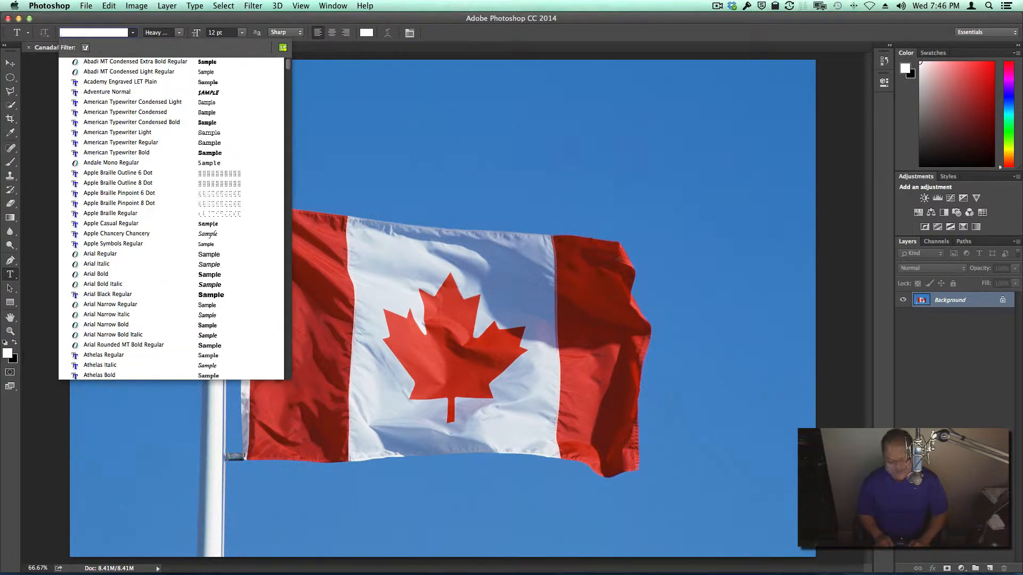
{"action": "type", "text": "i"}
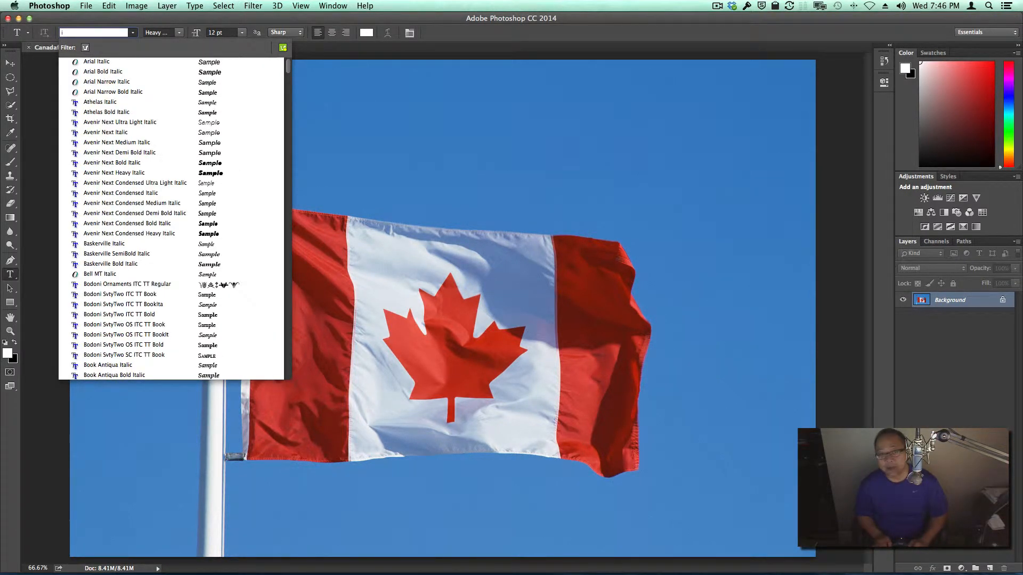
{"action": "type", "text": "m"}
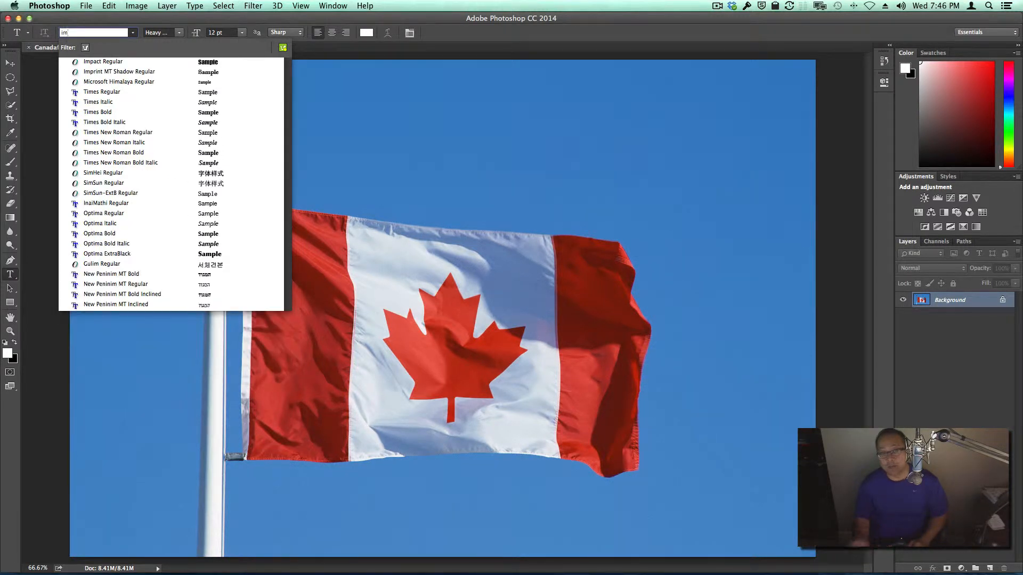
{"action": "left_click", "coordinate": [125, 62]}
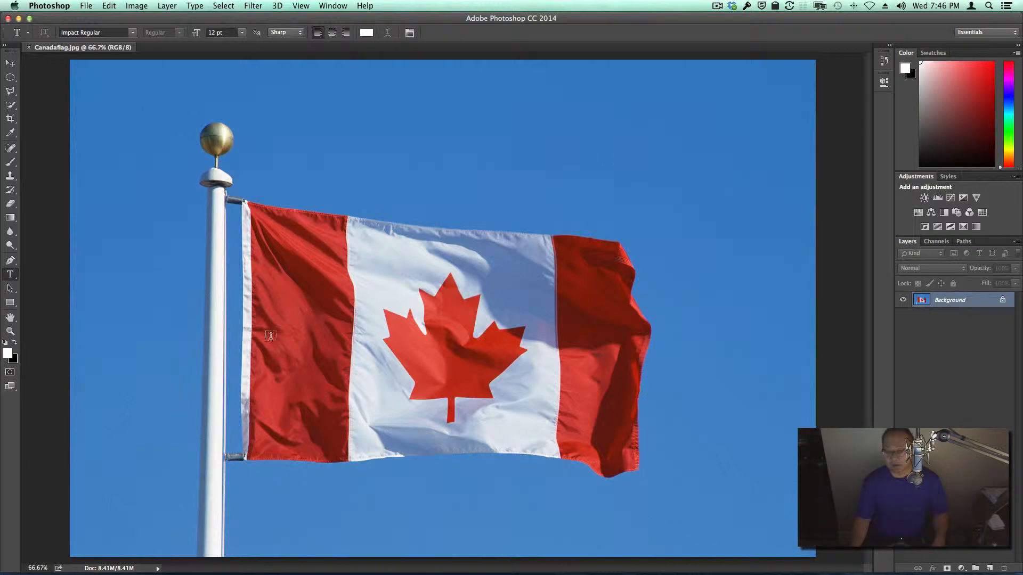
Step: Set the text color to near-black, 030303
{"action": "left_click", "coordinate": [367, 34]}
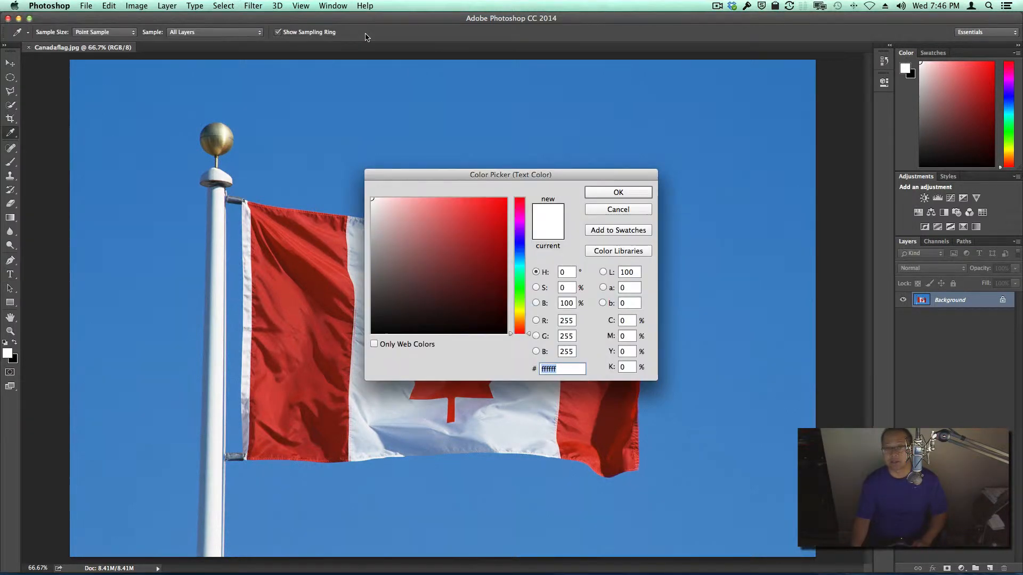
{"action": "left_click", "coordinate": [373, 332]}
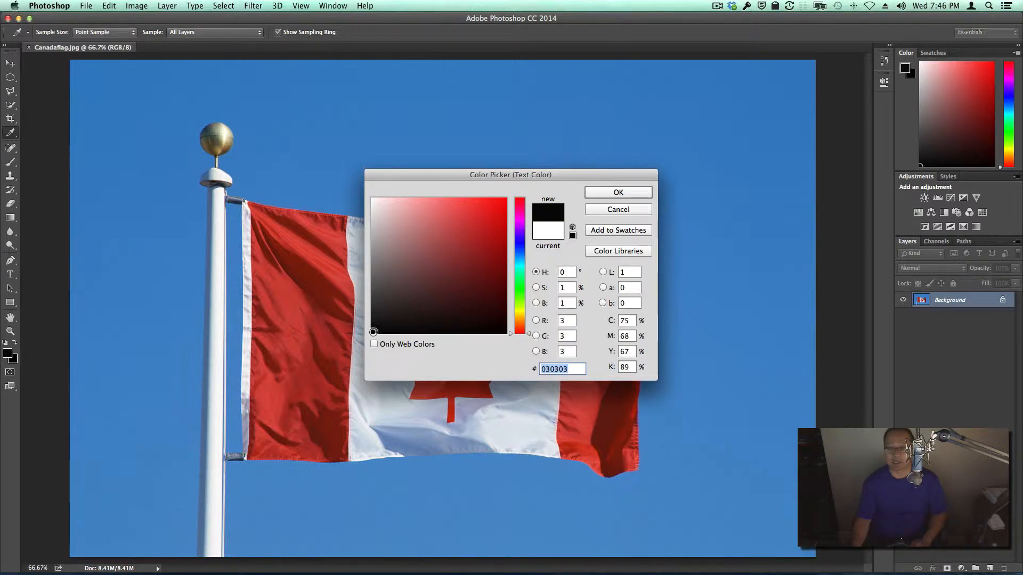
{"action": "left_click", "coordinate": [618, 193]}
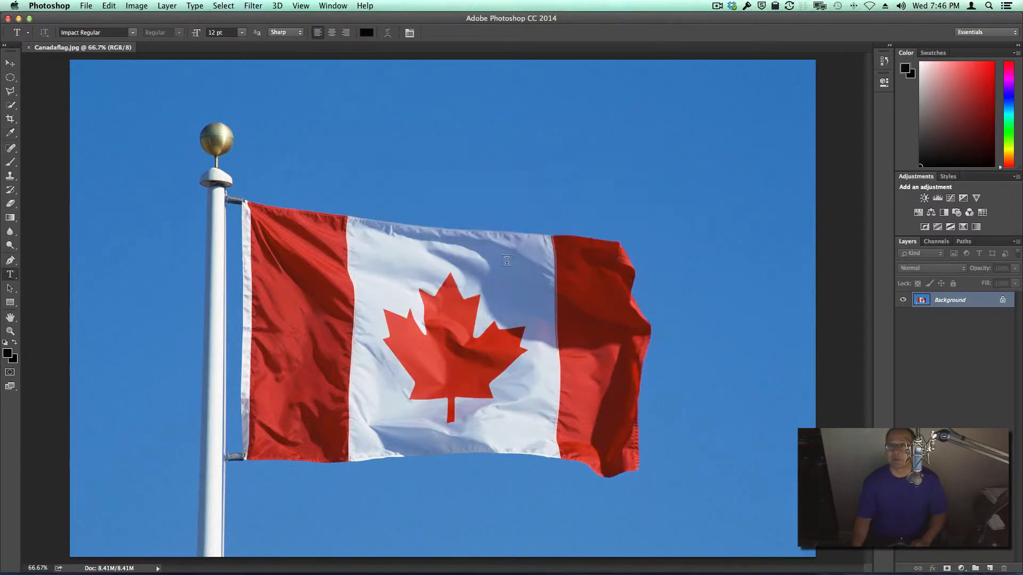
Step: Add the person's first name as a text layer on the flag's red band beside the pole
{"action": "left_click", "coordinate": [256, 360]}
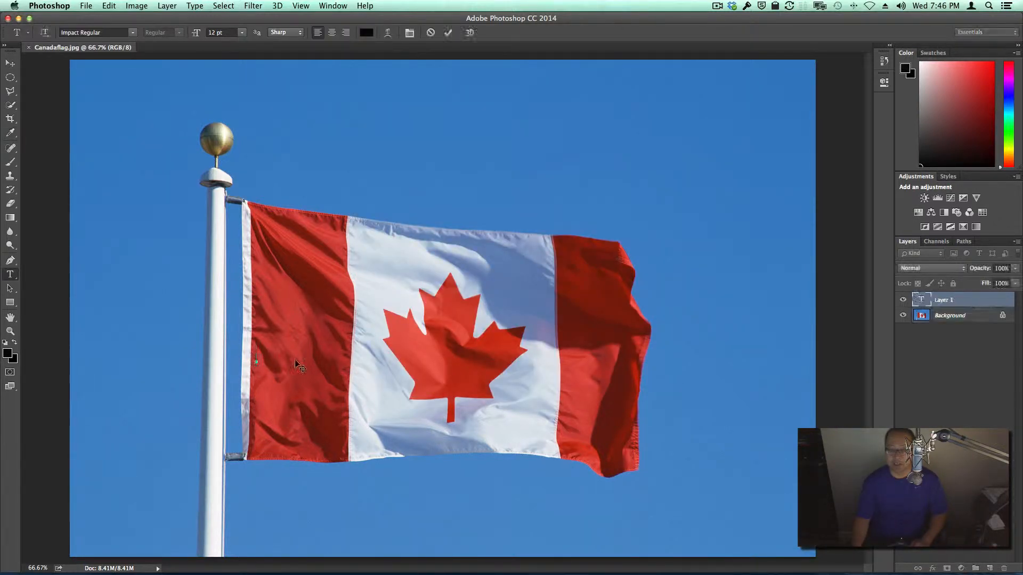
{"action": "type", "text": "Peter"}
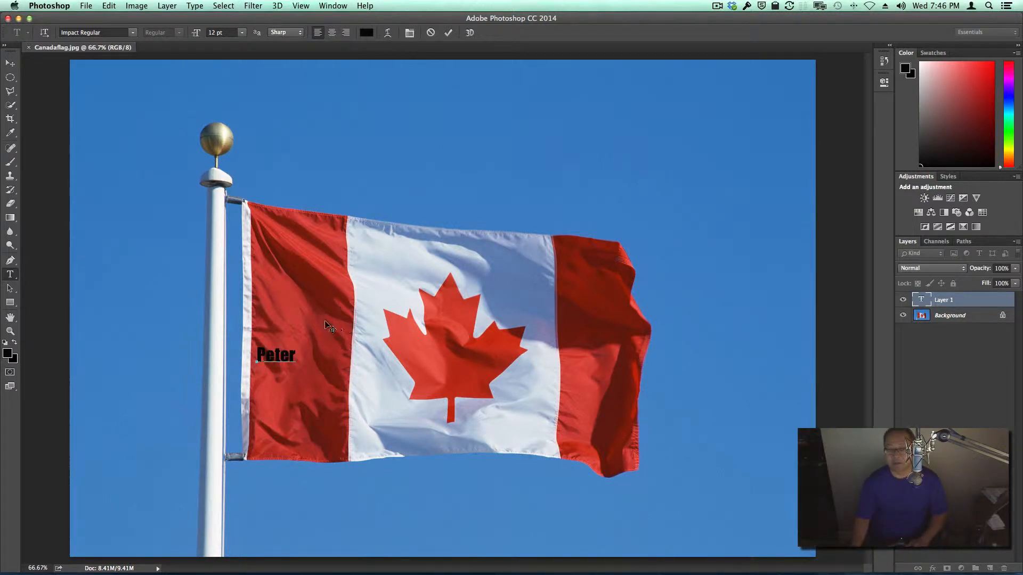
{"action": "left_click", "coordinate": [11, 64]}
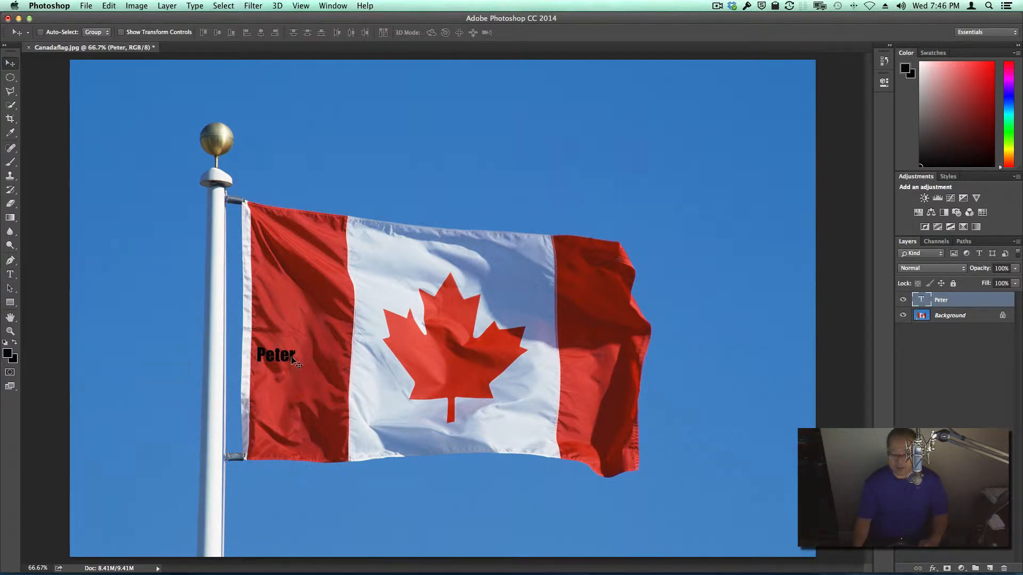
Step: Stretch the name across the flag with Free Transform to about 987% width and 1406% height
{"action": "left_click", "coordinate": [110, 6]}
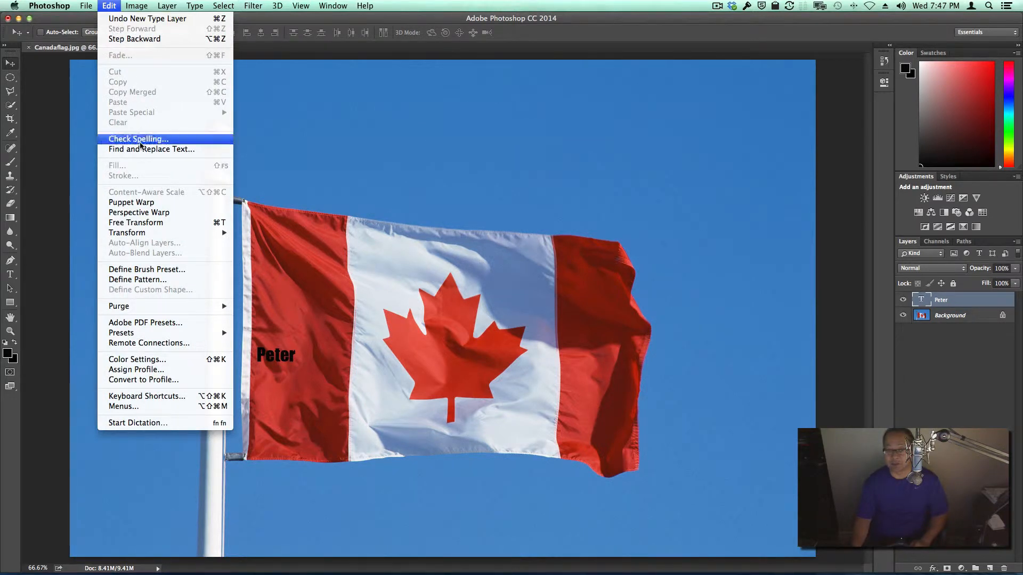
{"action": "left_click", "coordinate": [147, 224]}
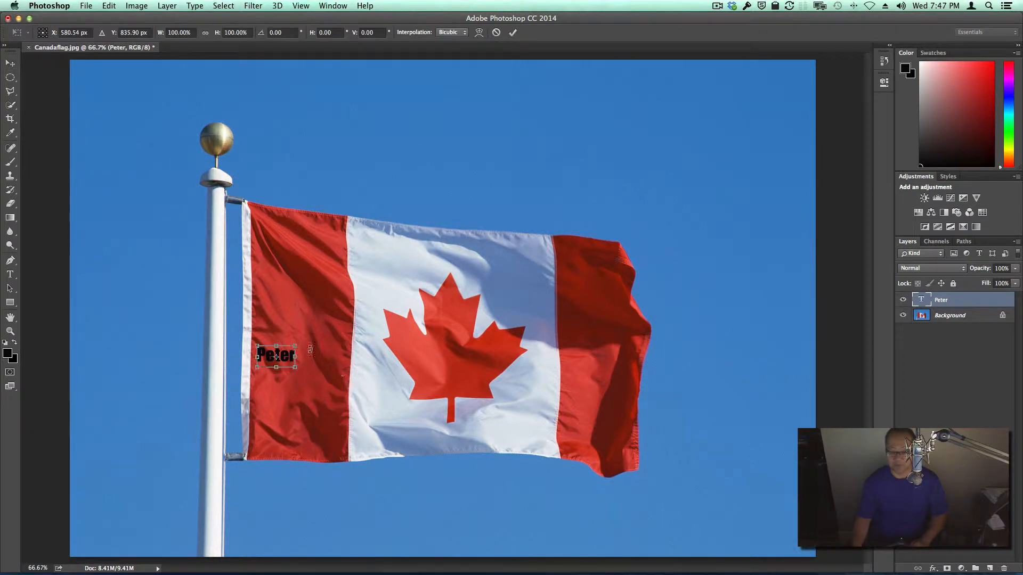
{"action": "left_click_drag", "start_coordinate": [297, 347], "coordinate": [465, 219]}
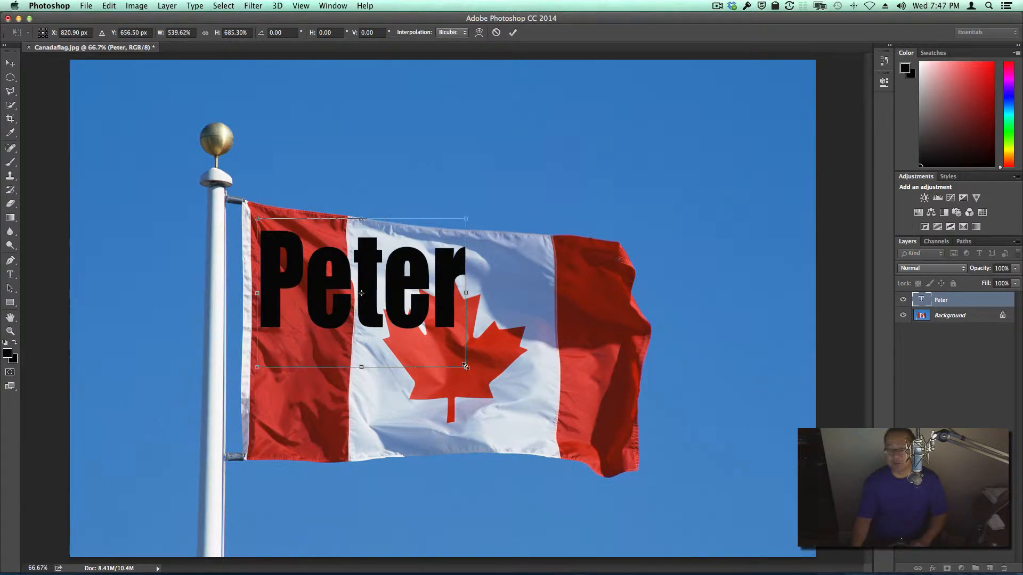
{"action": "left_click_drag", "start_coordinate": [466, 367], "coordinate": [627, 525]}
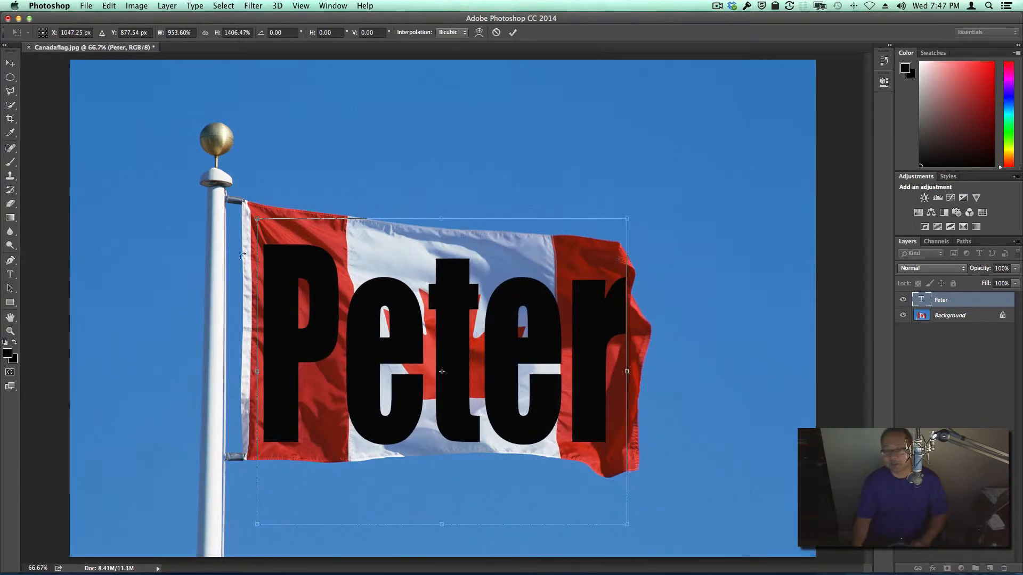
{"action": "mouse_move", "coordinate": [256, 332]}
{"action": "left_mouse_down"}
{"action": "mouse_move", "coordinate": [251, 346]}
{"action": "mouse_move", "coordinate": [246, 336]}
{"action": "left_mouse_up"}
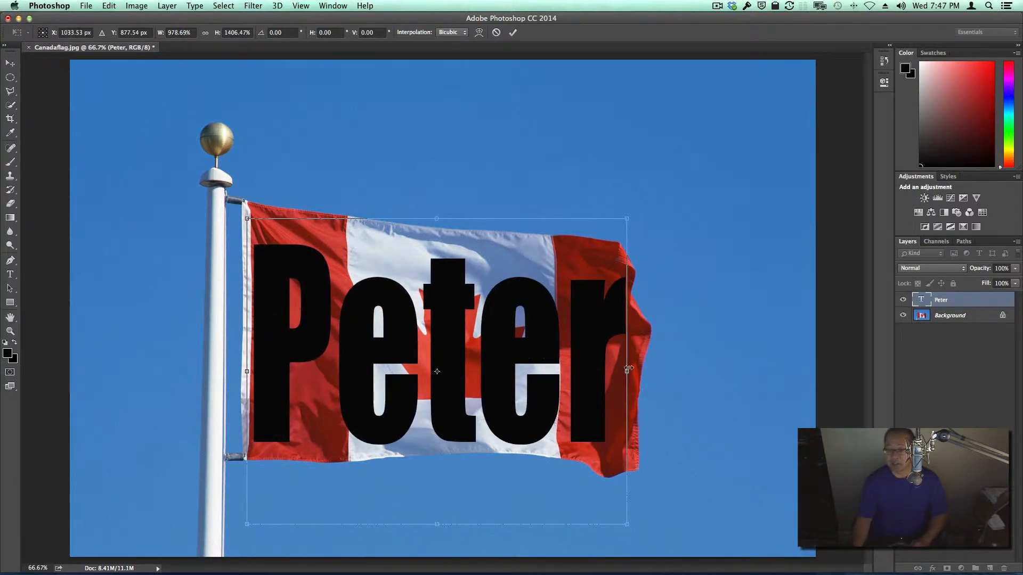
{"action": "left_click_drag", "start_coordinate": [628, 371], "coordinate": [629, 372]}
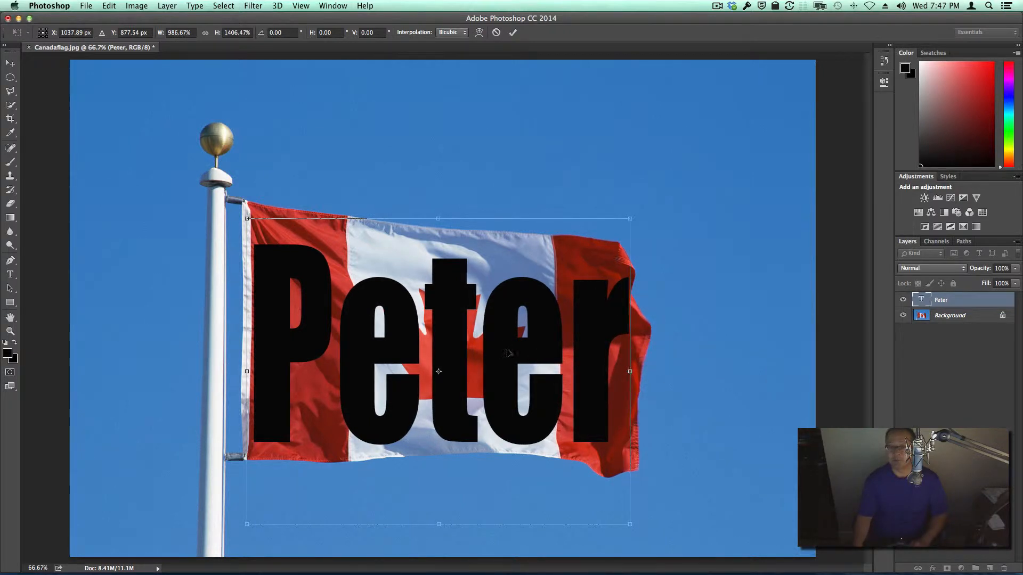
{"action": "key", "text": "Return"}
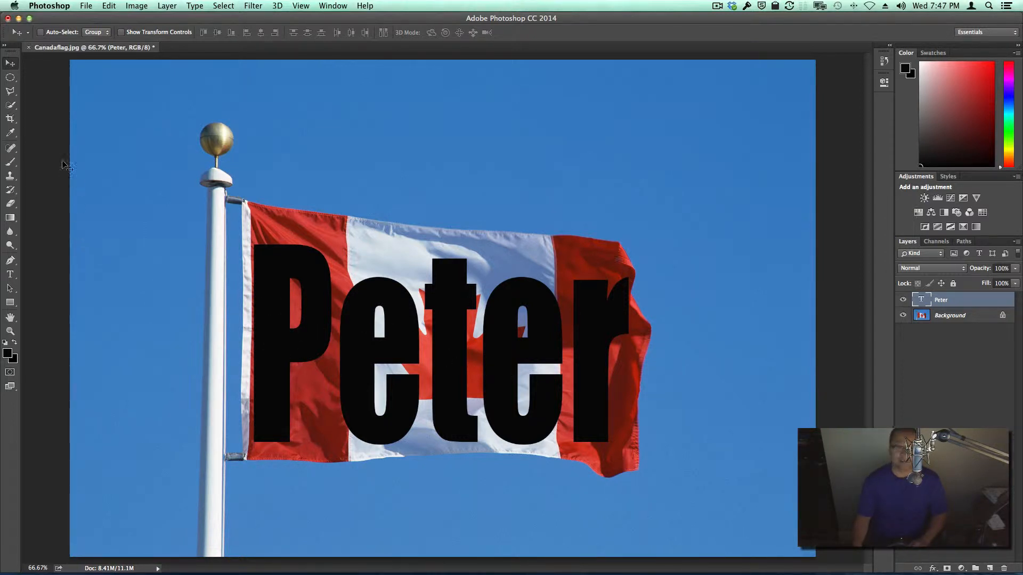
Step: Select the black letters with the Magic Wand tool, then delete the text layer while keeping the selection
{"action": "left_click", "coordinate": [12, 105]}
{"action": "right_click", "coordinate": [11, 105]}
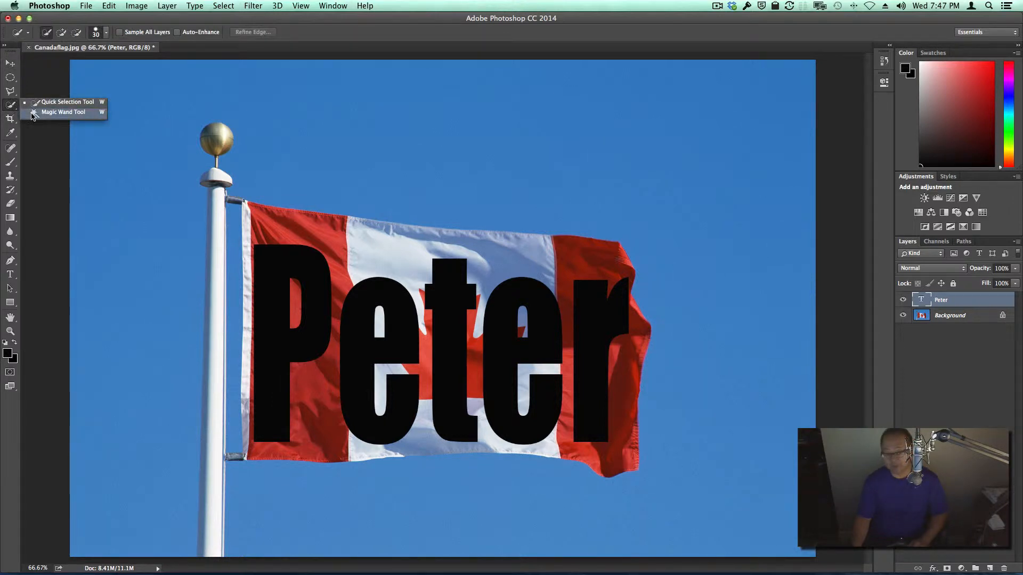
{"action": "left_click", "coordinate": [33, 113]}
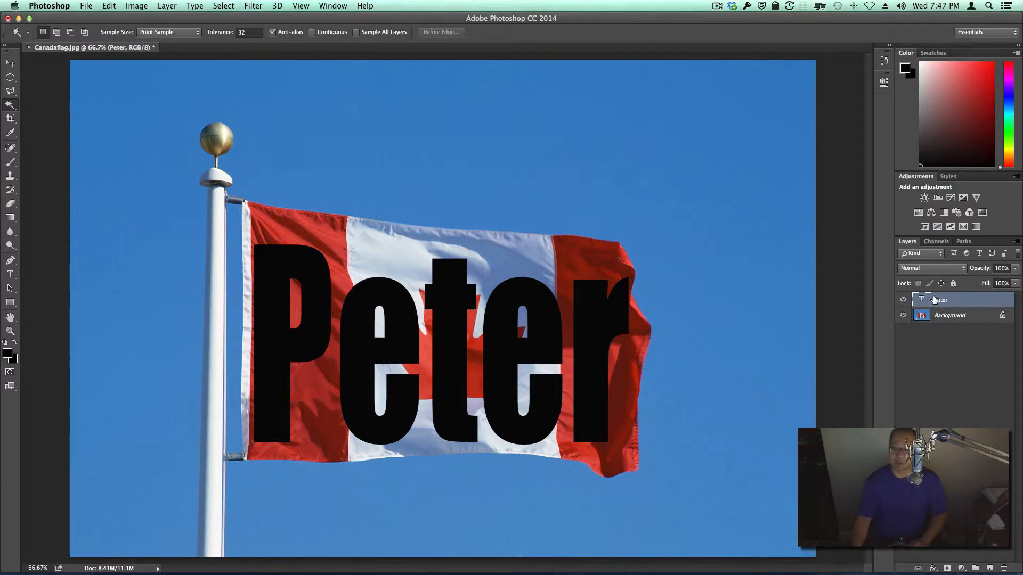
{"action": "left_click", "coordinate": [271, 322]}
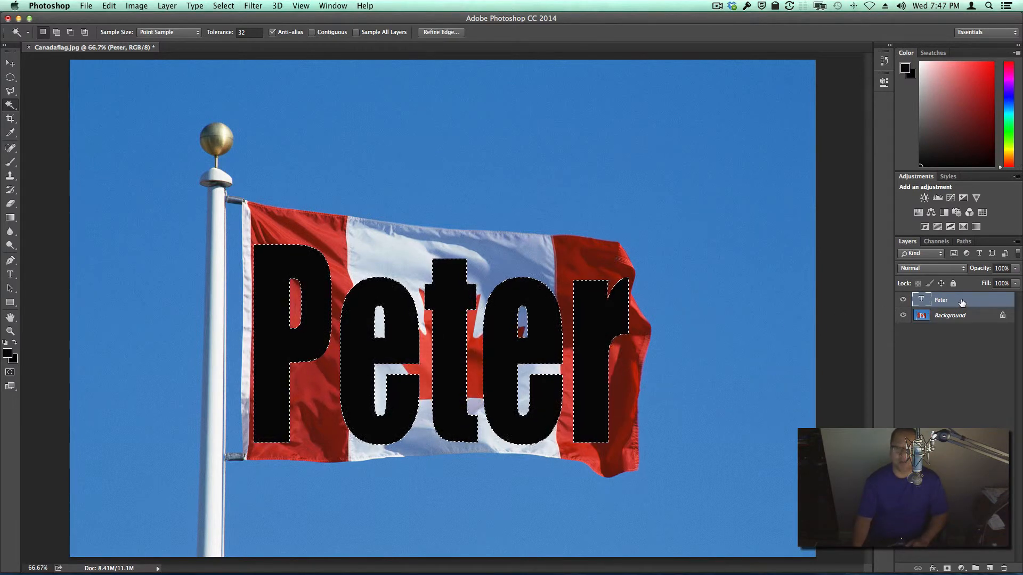
{"action": "left_click_drag", "start_coordinate": [964, 300], "coordinate": [1002, 566]}
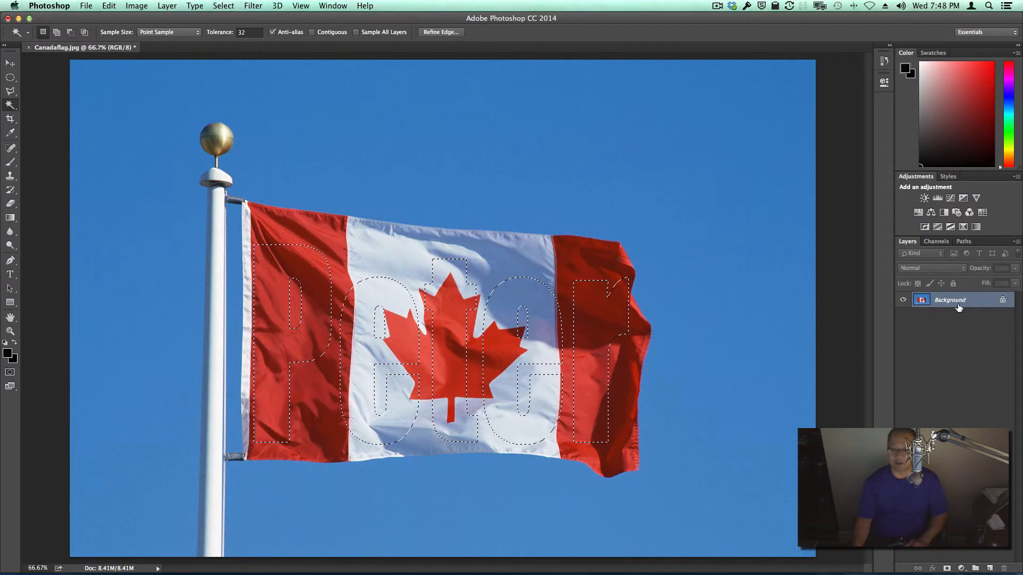
Step: Copy the letter-shaped area of the flag to a new layer and check it with the background temporarily hidden
{"action": "left_click", "coordinate": [110, 7]}
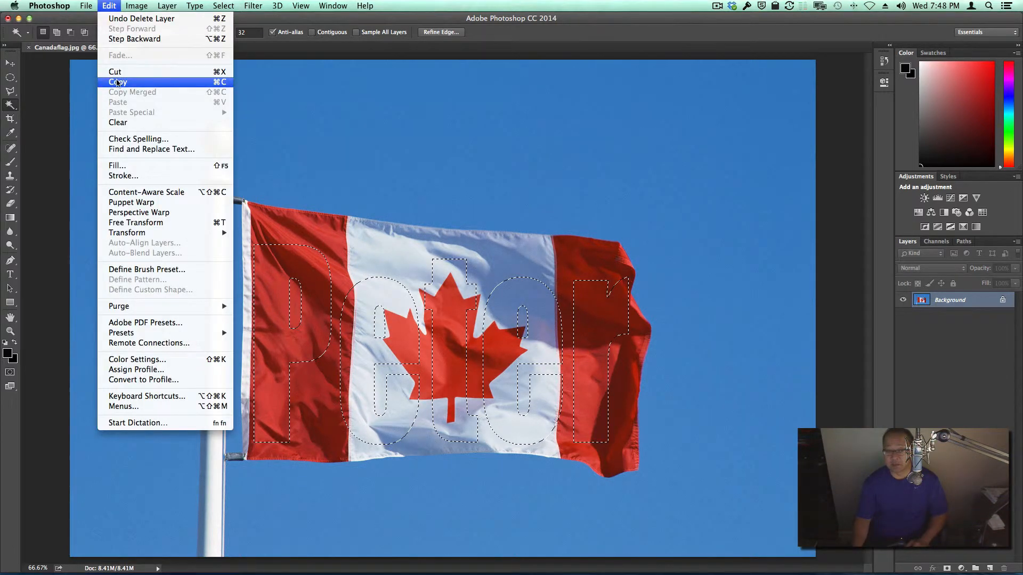
{"action": "left_click", "coordinate": [117, 83]}
{"action": "left_click", "coordinate": [122, 5]}
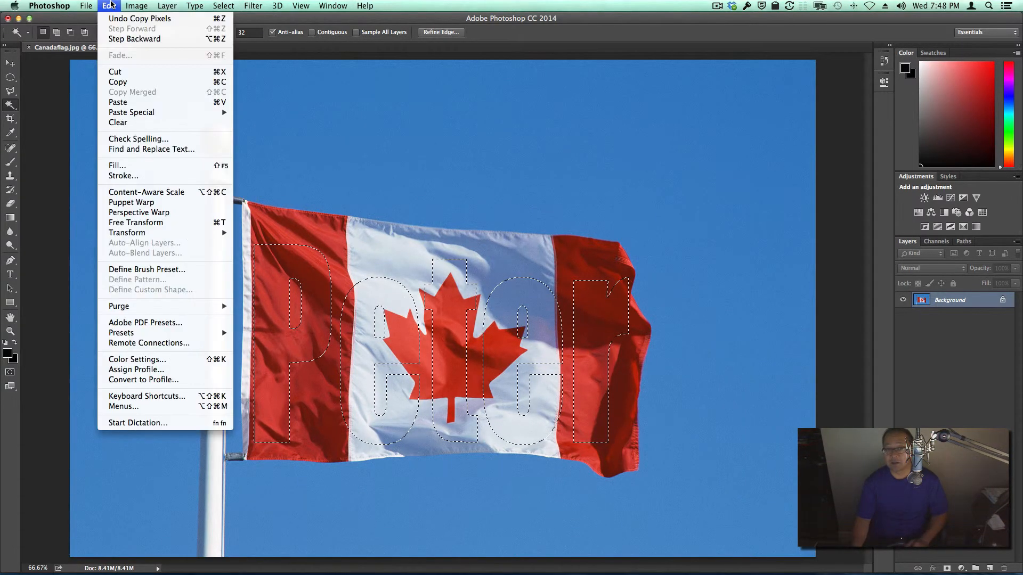
{"action": "left_click", "coordinate": [130, 102]}
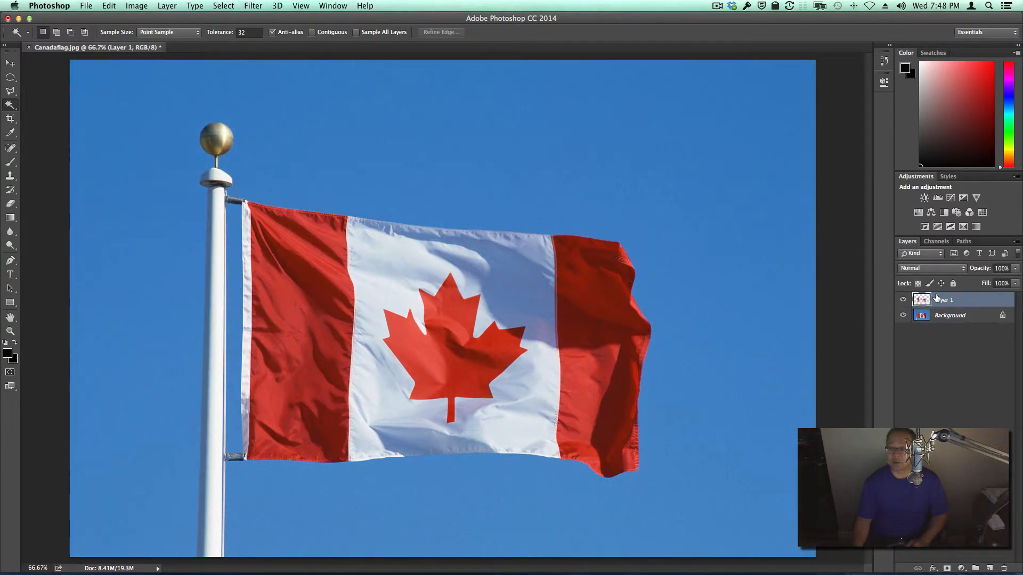
{"action": "left_click", "coordinate": [903, 317]}
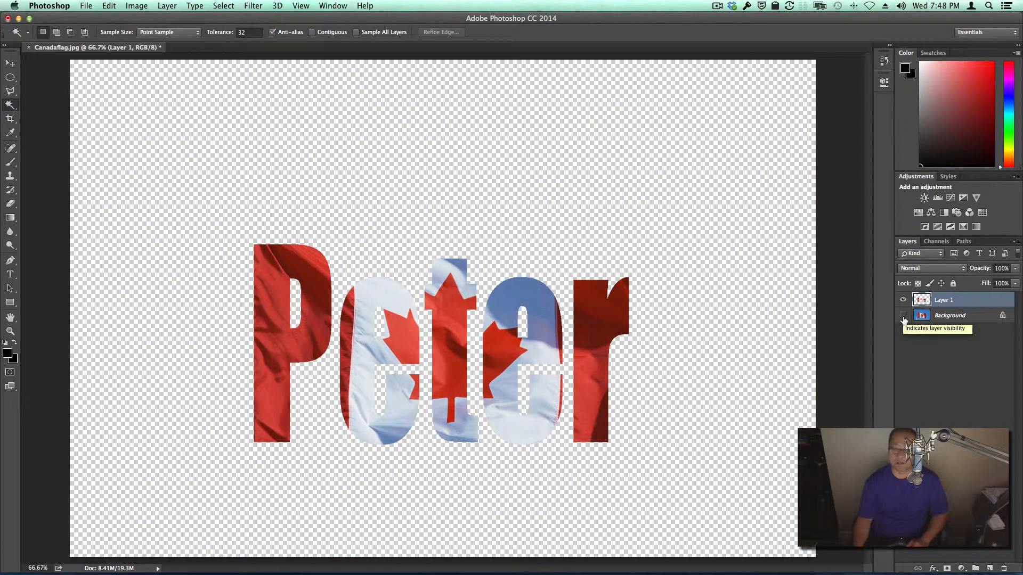
{"action": "left_click", "coordinate": [903, 316]}
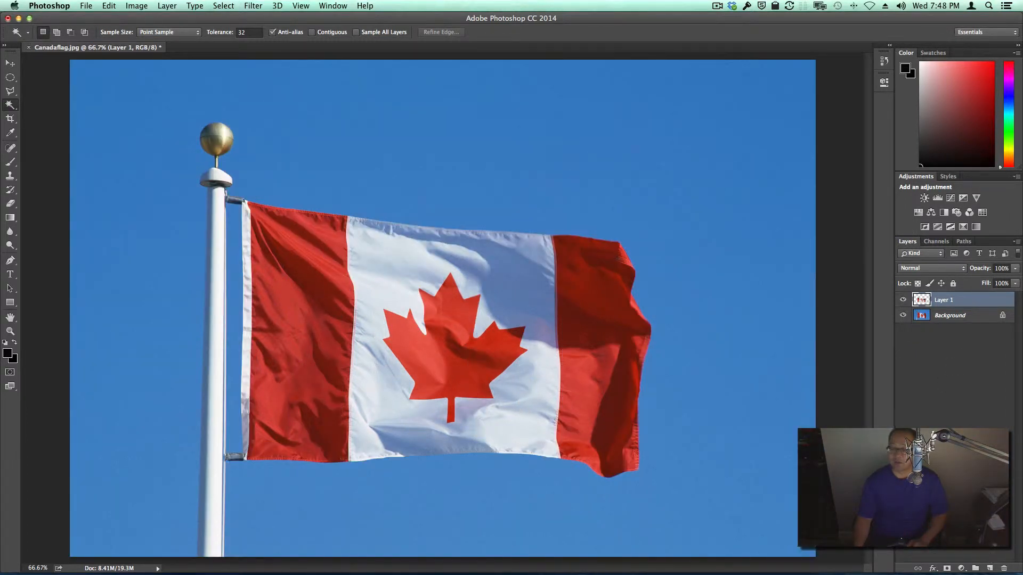
Step: Add a new layer filled with white using the Paint Bucket and place it beneath the flag lettering layer
{"action": "left_click", "coordinate": [989, 569]}
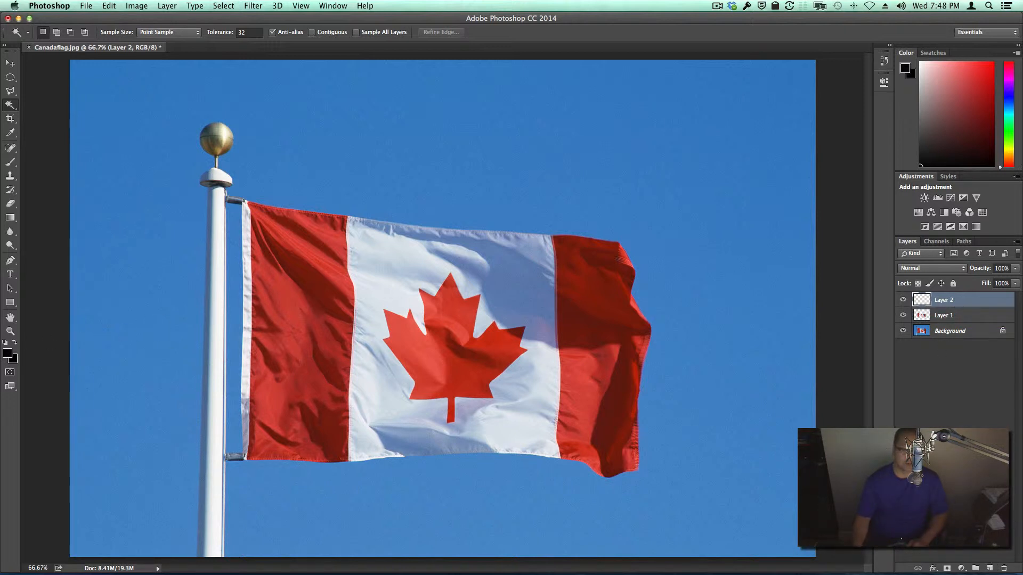
{"action": "left_click", "coordinate": [4, 343]}
{"action": "left_click", "coordinate": [15, 343]}
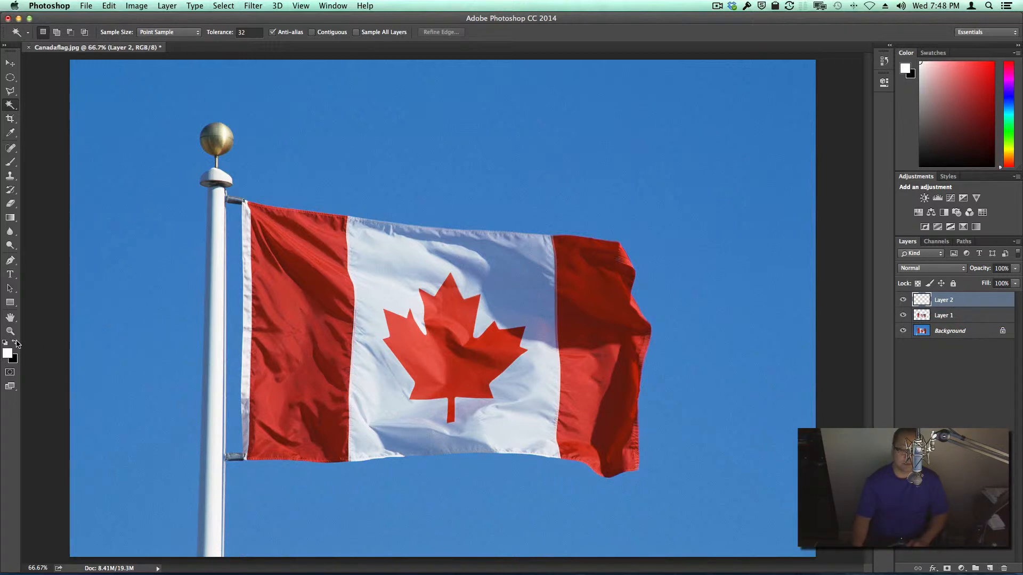
{"action": "left_click", "coordinate": [13, 221]}
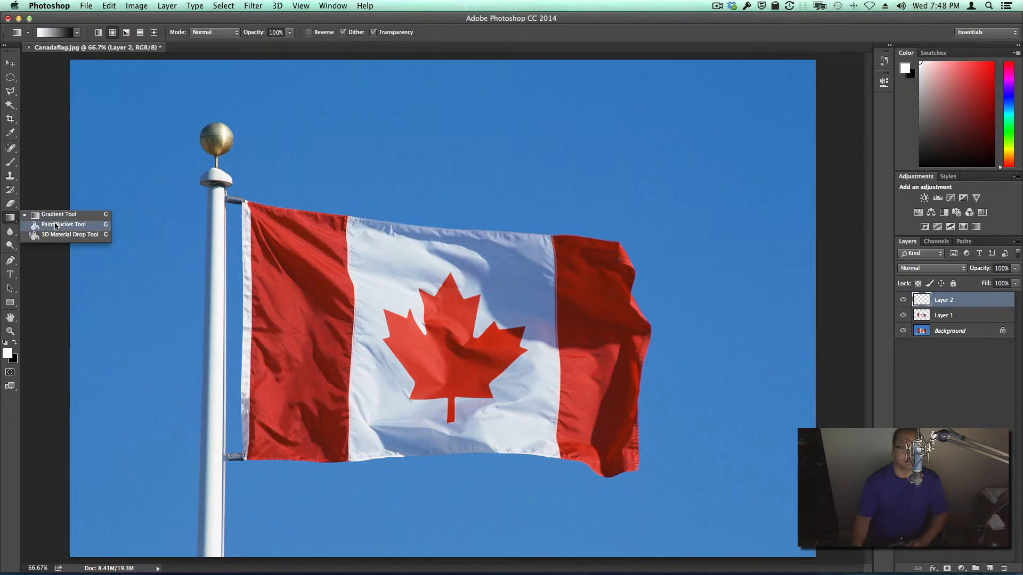
{"action": "left_click", "coordinate": [55, 223]}
{"action": "left_click", "coordinate": [129, 213]}
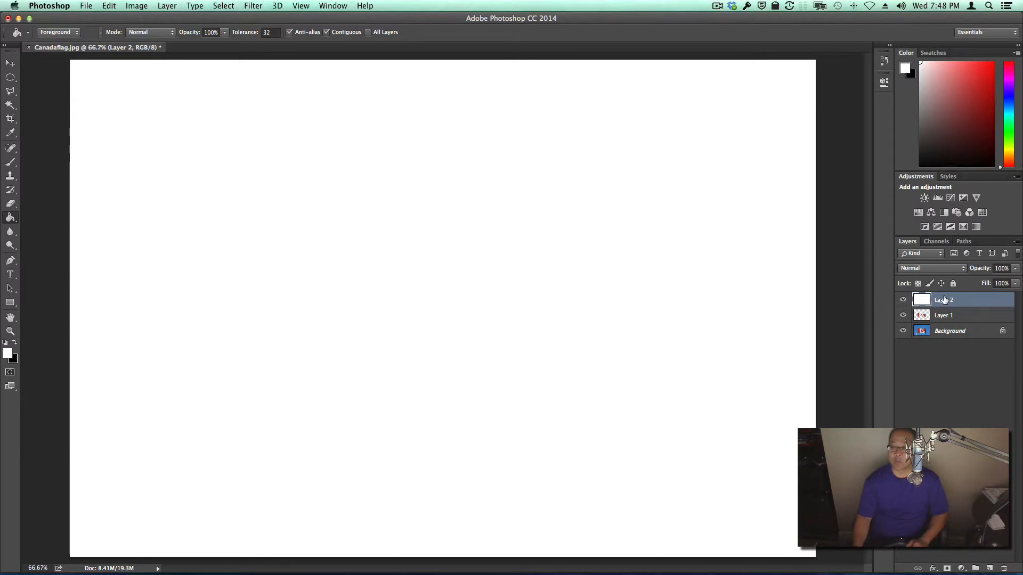
{"action": "left_click_drag", "start_coordinate": [956, 301], "coordinate": [957, 323]}
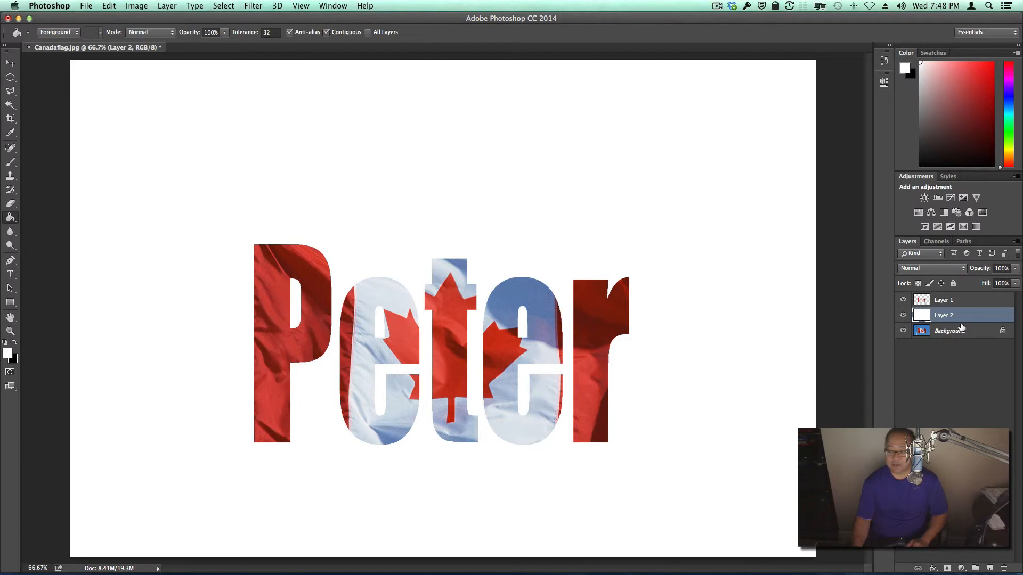
Step: Add a drop shadow to the flag lettering layer with a 135° angle, 32 px distance and 24 px size
{"action": "left_click", "coordinate": [952, 299]}
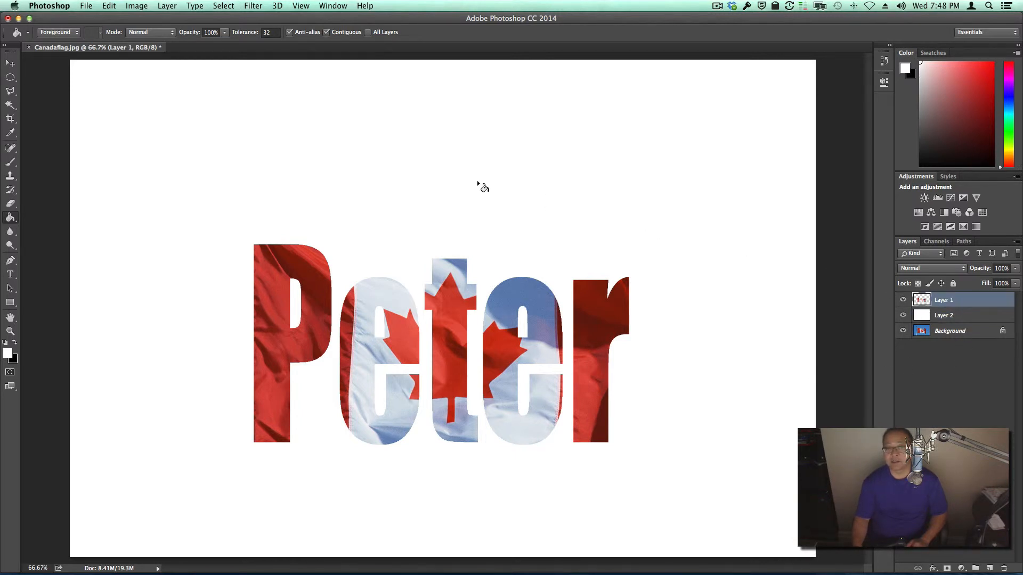
{"action": "left_click", "coordinate": [168, 5]}
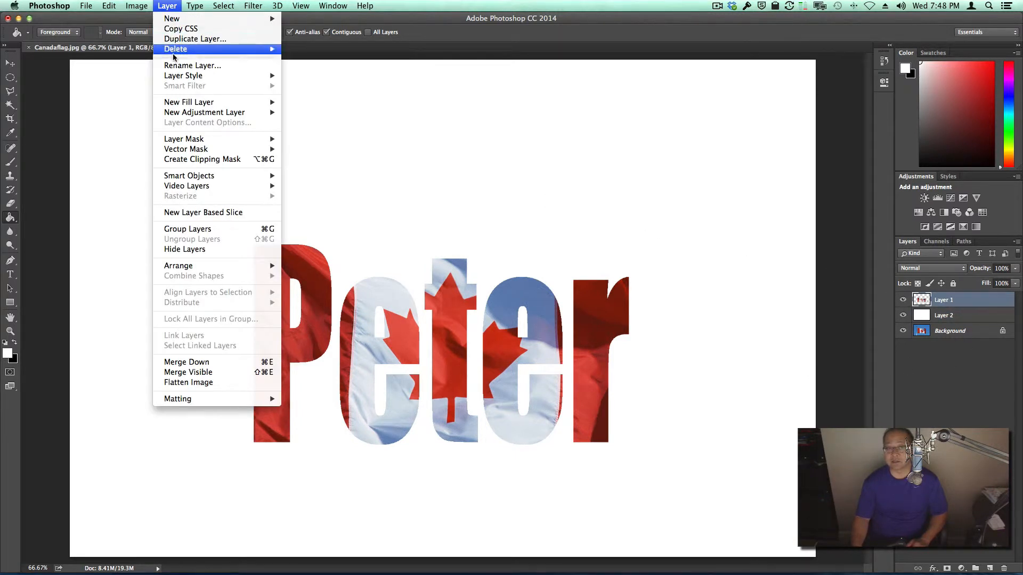
{"action": "mouse_move", "coordinate": [179, 79]}
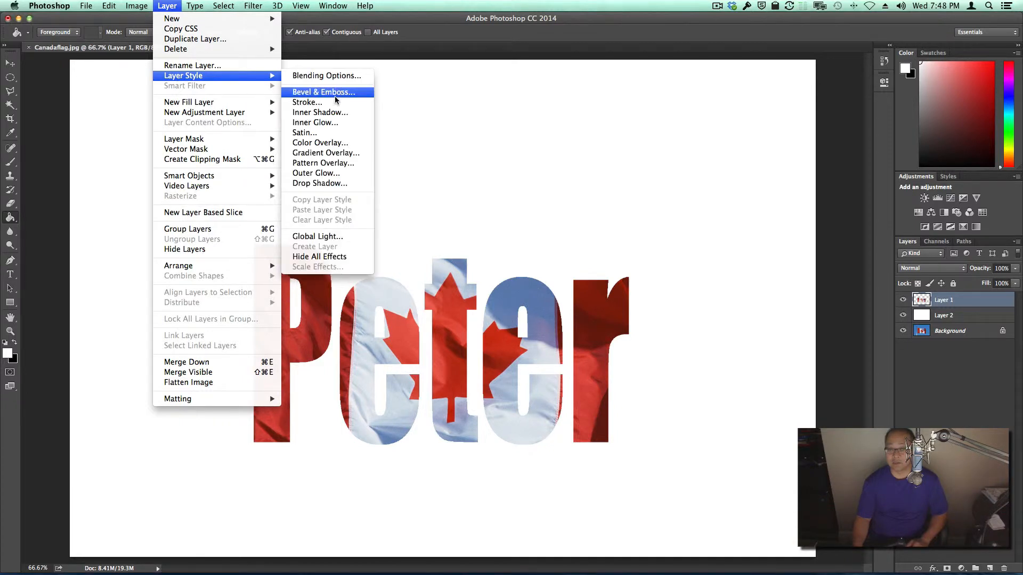
{"action": "left_click", "coordinate": [329, 185]}
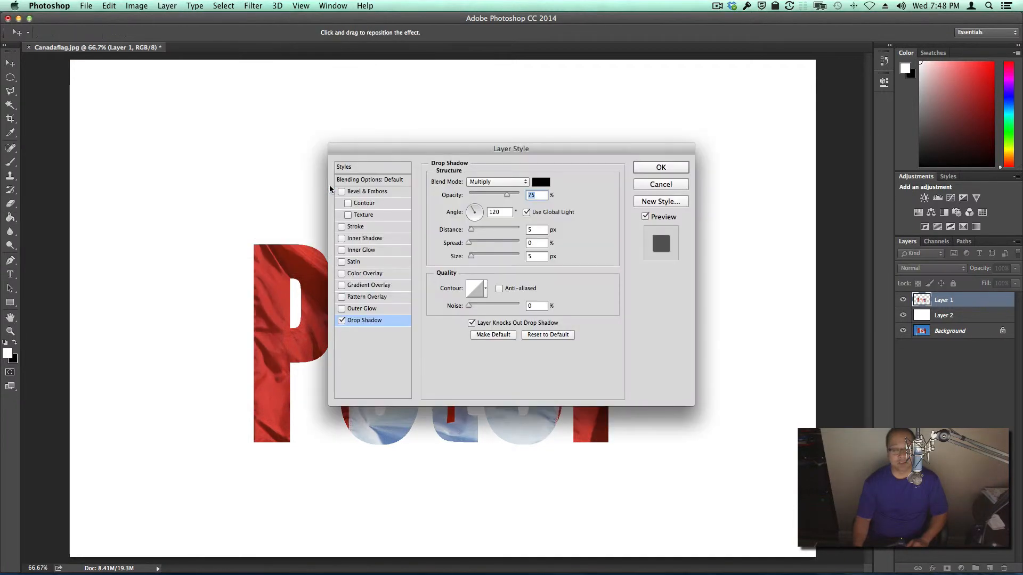
{"action": "key", "text": "Tab"}
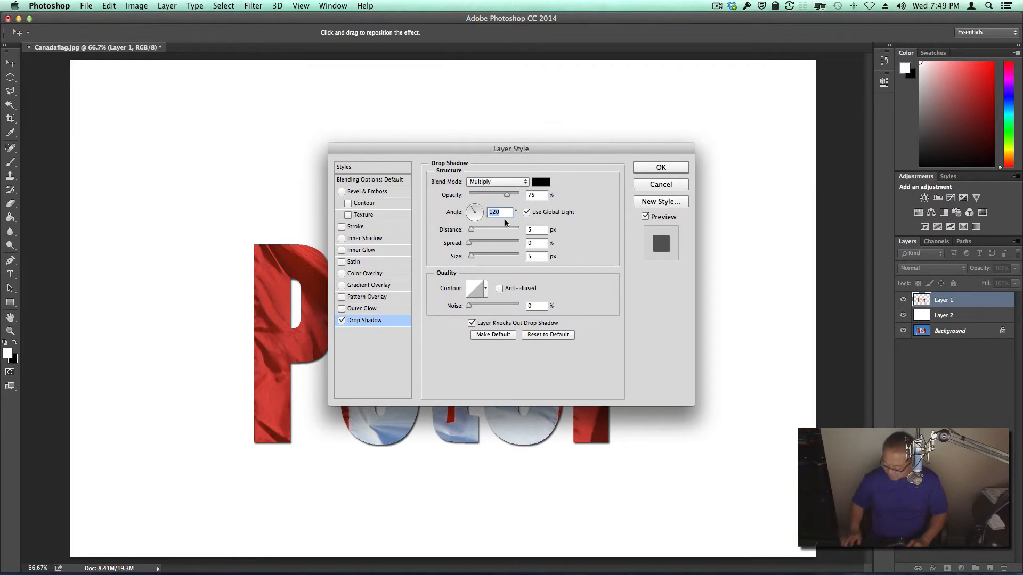
{"action": "type", "text": "135"}
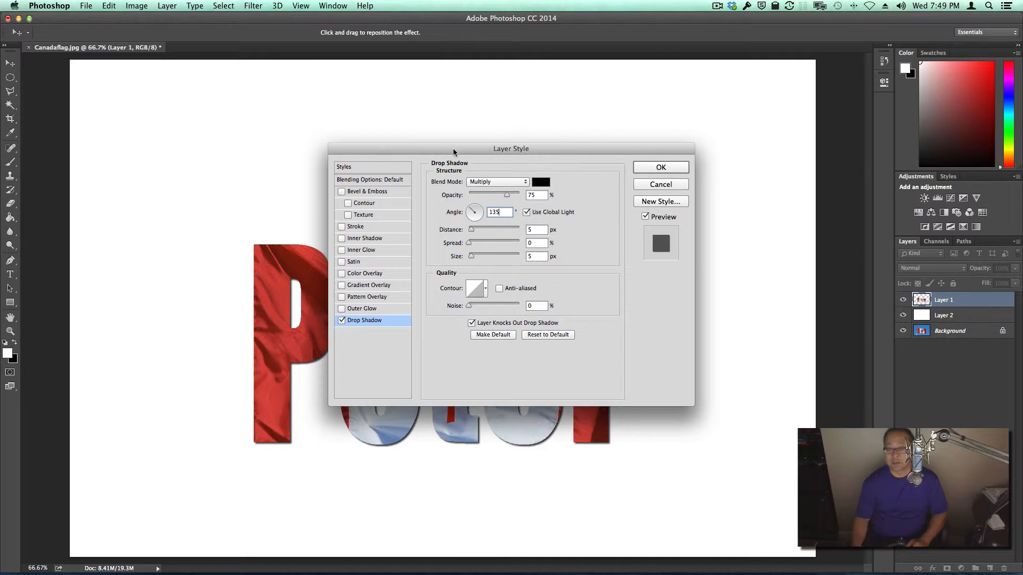
{"action": "left_click_drag", "start_coordinate": [453, 153], "coordinate": [594, 84]}
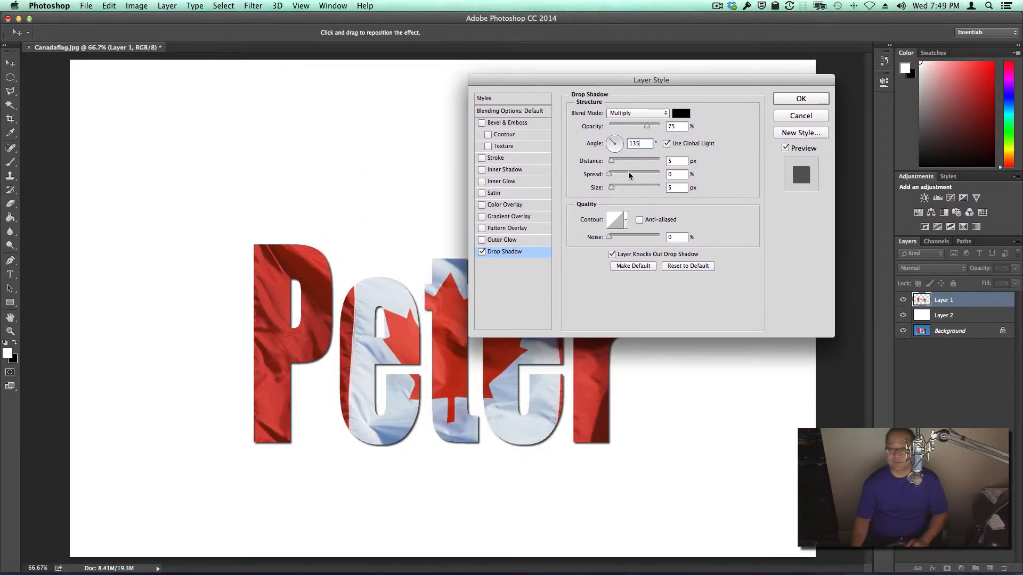
{"action": "left_click_drag", "start_coordinate": [612, 160], "coordinate": [625, 159]}
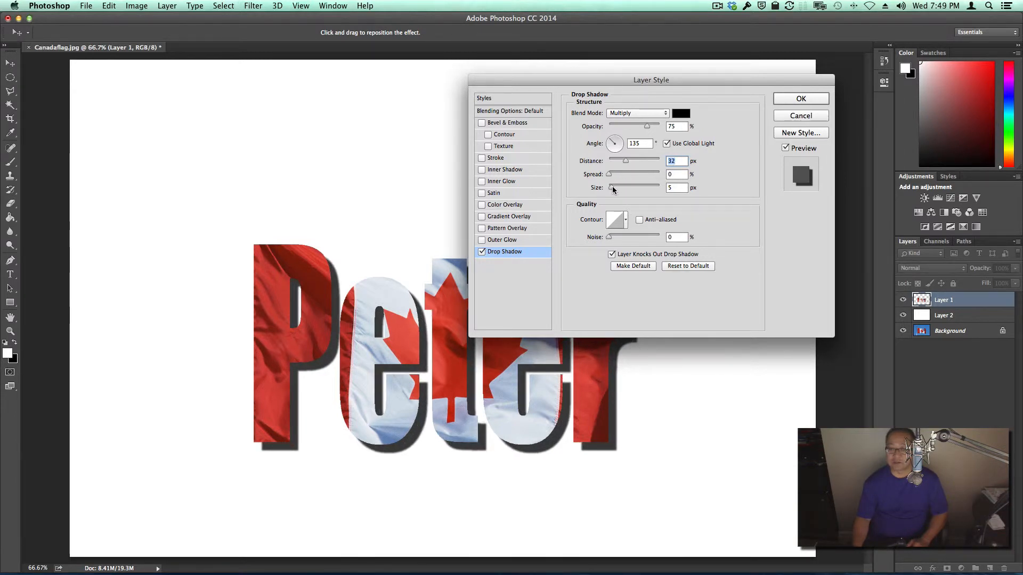
{"action": "left_click_drag", "start_coordinate": [612, 190], "coordinate": [617, 187]}
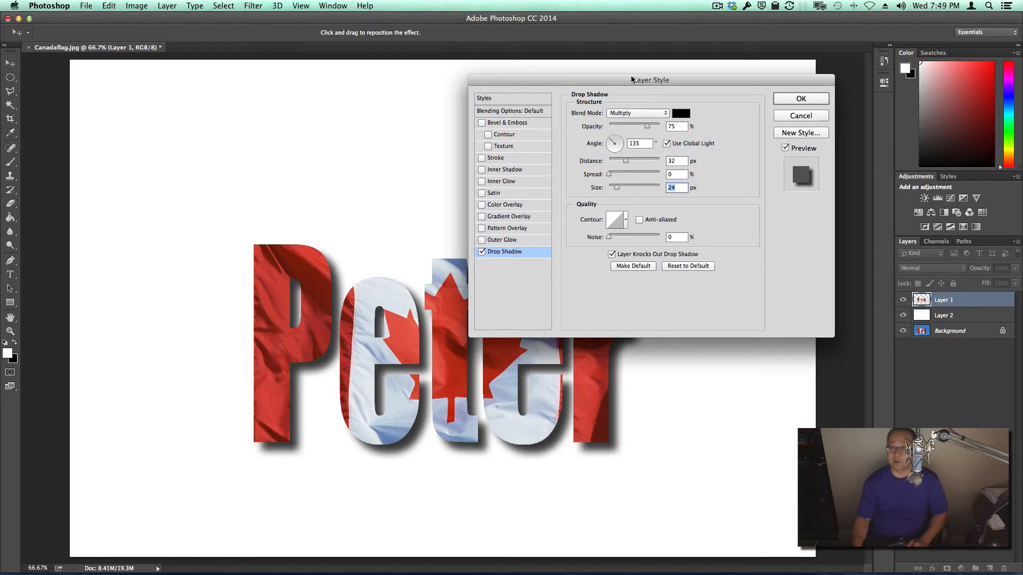
Step: Add an Inner Bevel with a size of 10 px to the flag lettering and apply the layer style
{"action": "left_click_drag", "start_coordinate": [645, 79], "coordinate": [695, 79]}
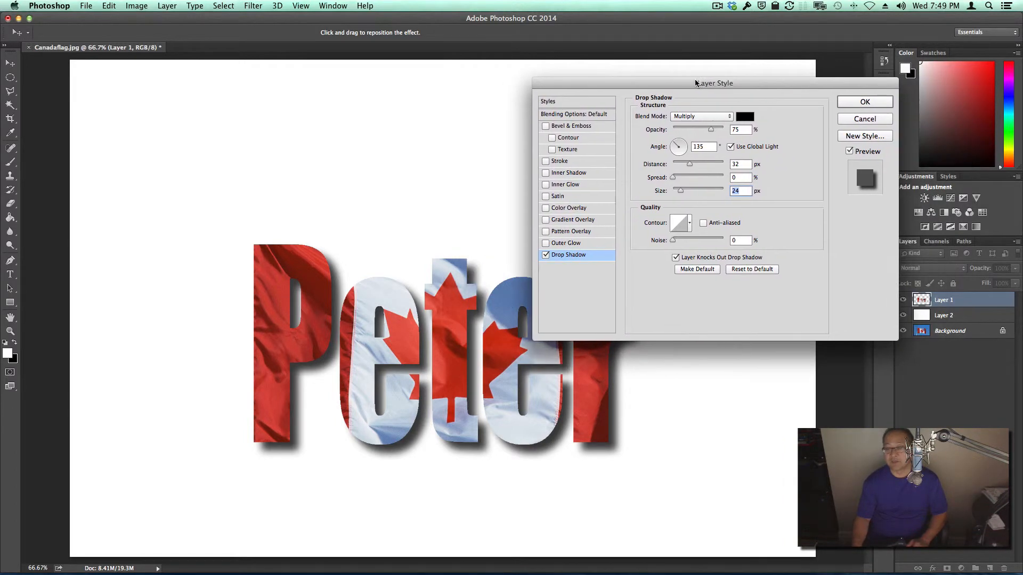
{"action": "left_click", "coordinate": [553, 129]}
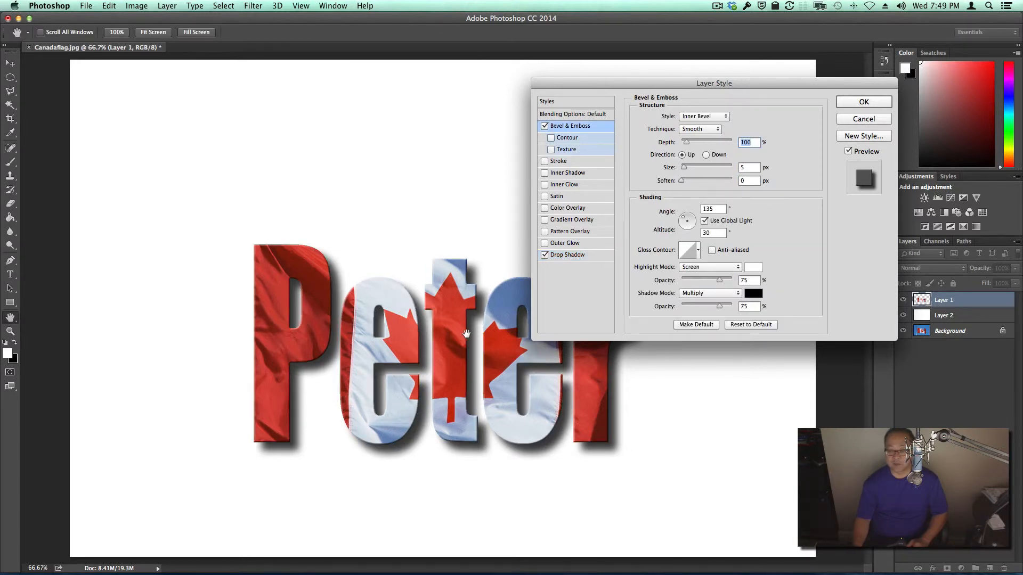
{"action": "left_click", "coordinate": [685, 167]}
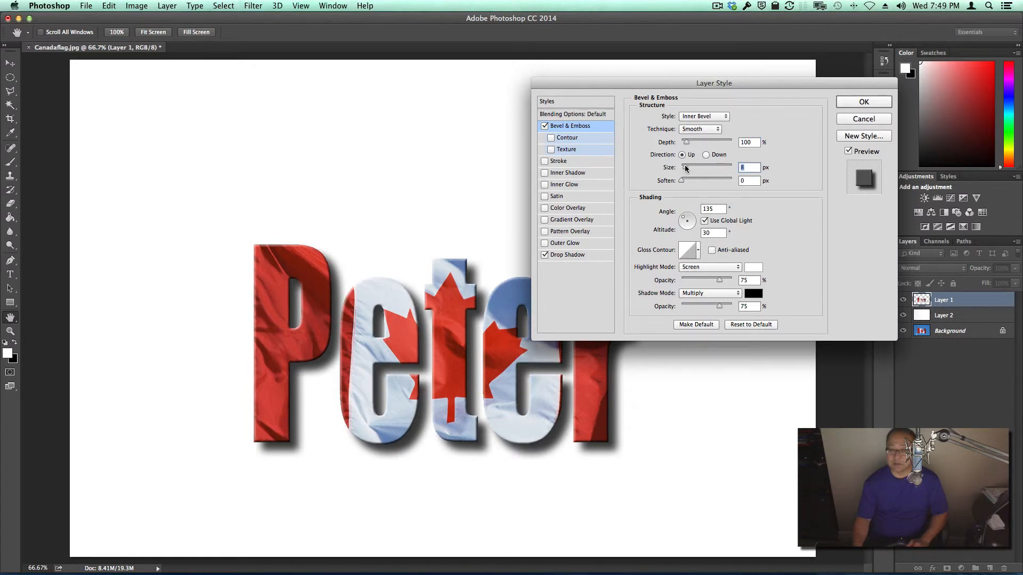
{"action": "left_click_drag", "start_coordinate": [686, 165], "coordinate": [686, 165]}
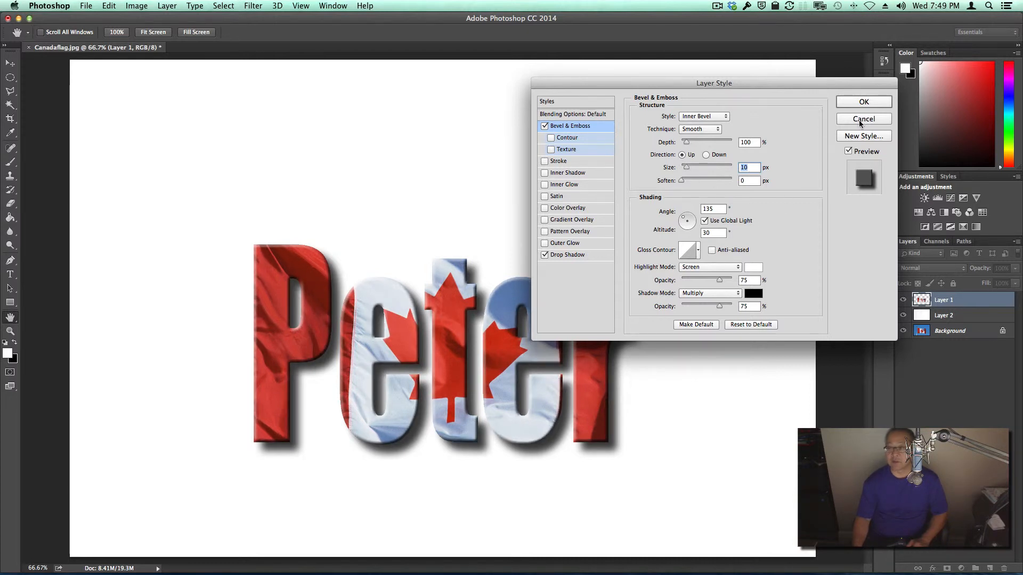
{"action": "left_click", "coordinate": [874, 103]}
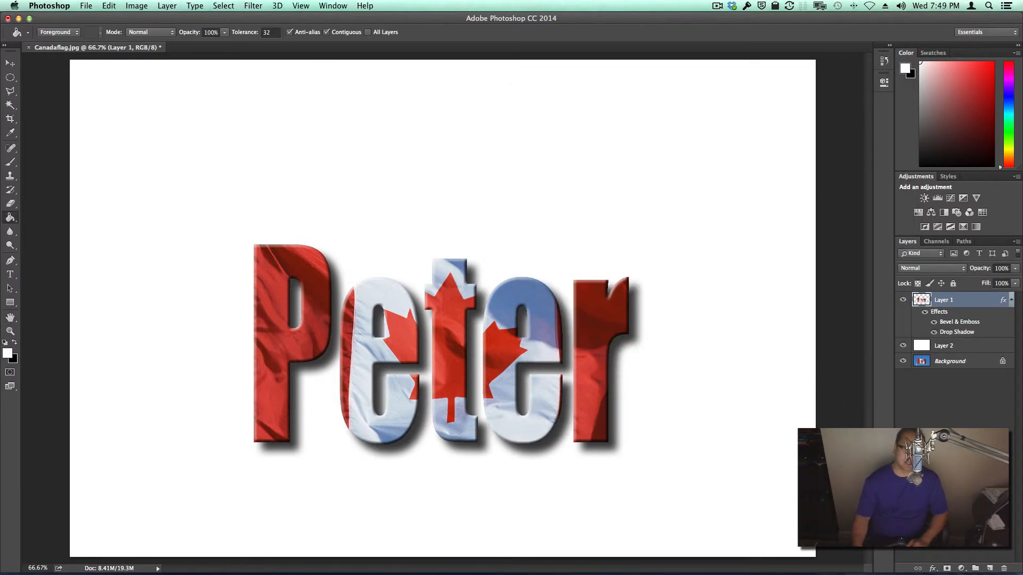
Step: Crop the image on all four sides to a smaller white frame around the flag lettering
{"action": "left_click", "coordinate": [10, 119]}
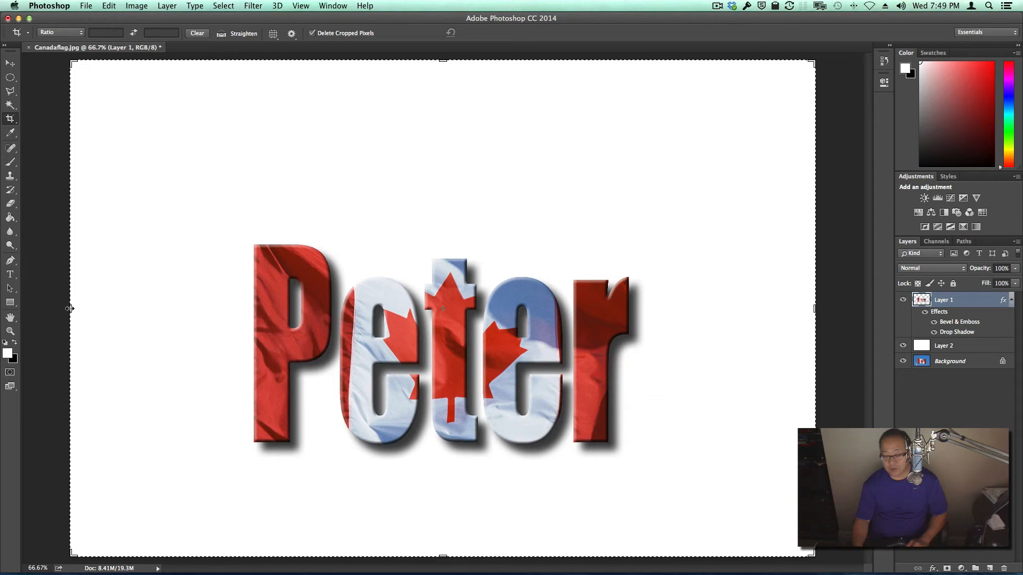
{"action": "left_click_drag", "start_coordinate": [70, 309], "coordinate": [116, 312]}
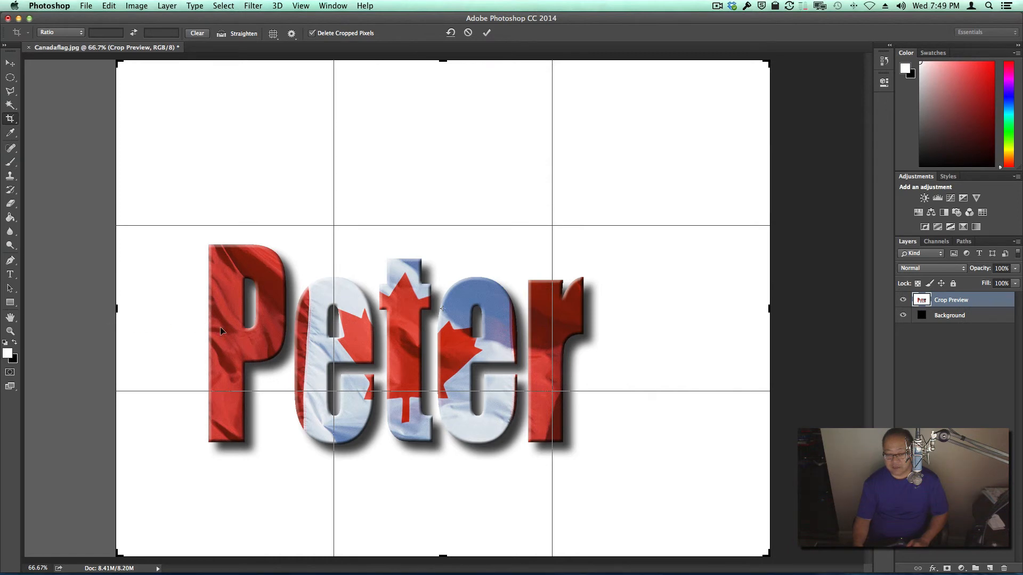
{"action": "left_click_drag", "start_coordinate": [770, 309], "coordinate": [719, 314]}
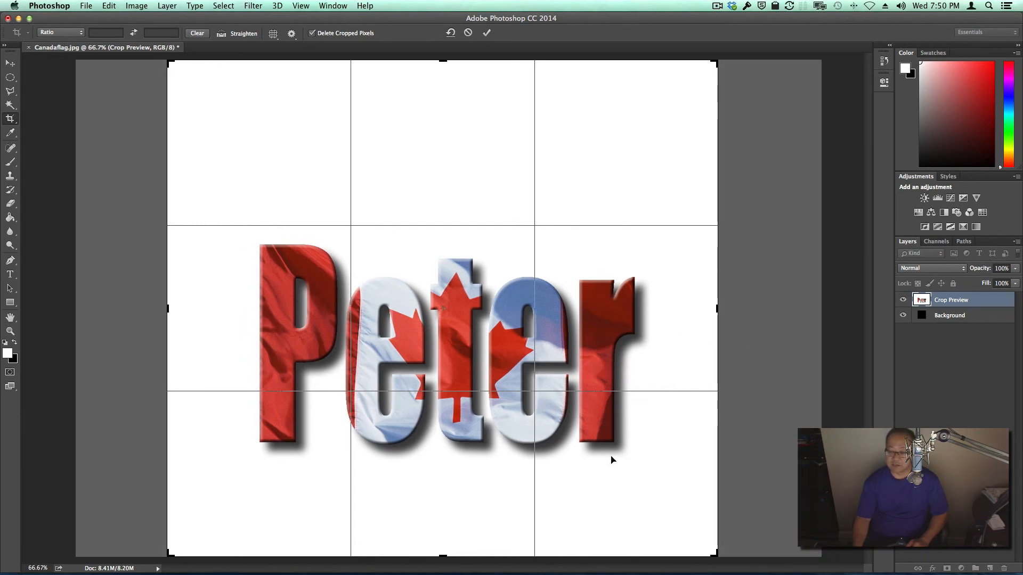
{"action": "left_click_drag", "start_coordinate": [440, 555], "coordinate": [443, 542]}
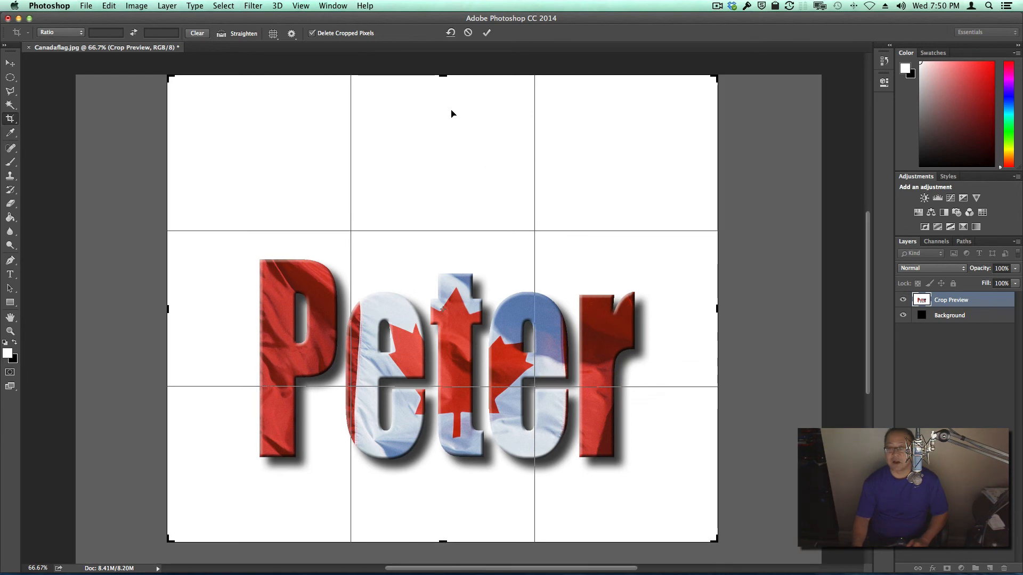
{"action": "left_click_drag", "start_coordinate": [444, 75], "coordinate": [450, 127]}
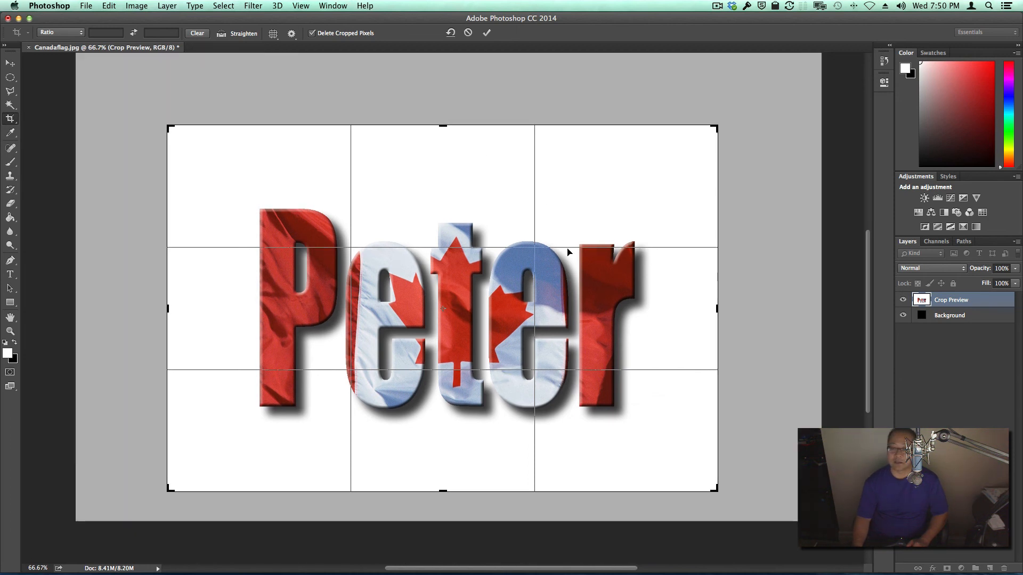
{"action": "key", "text": "Return"}
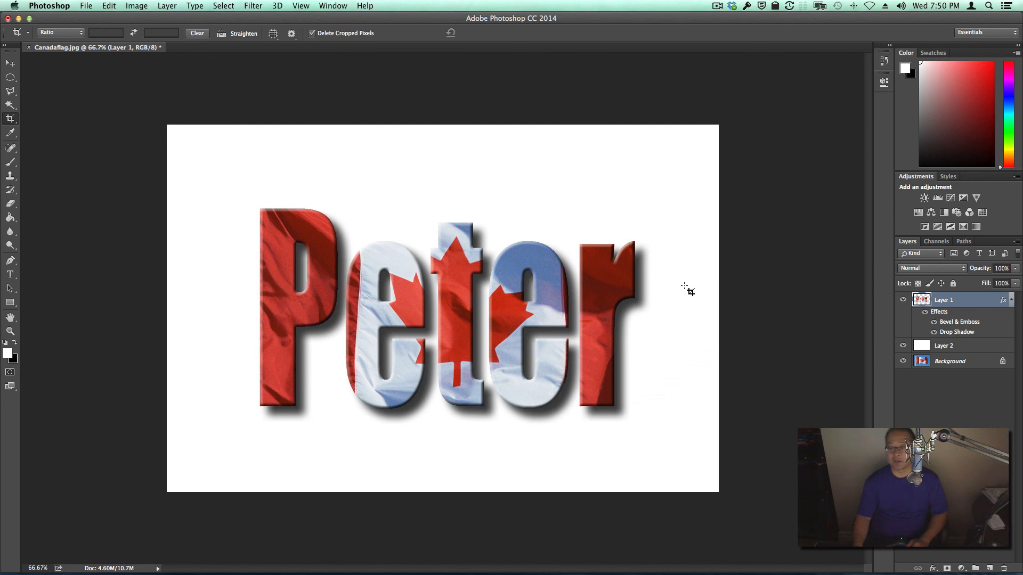